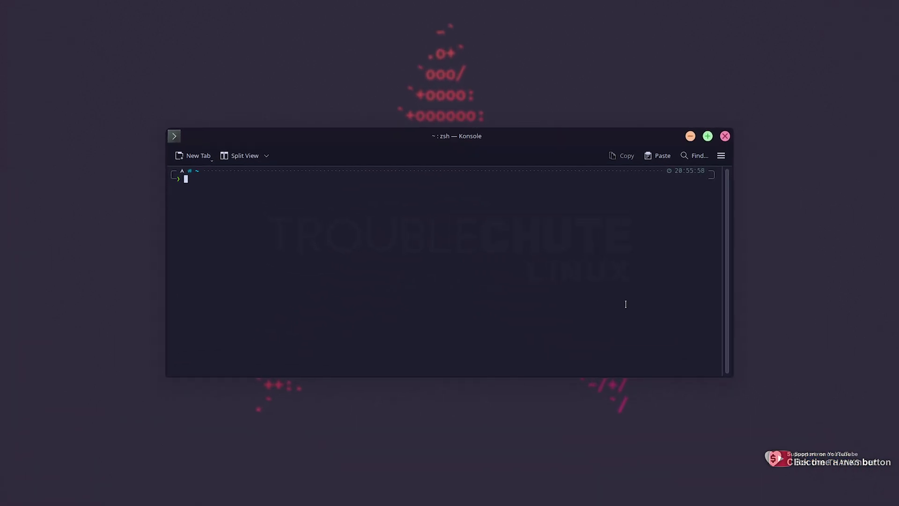
# Step: Begin a root nvim command for /etc/pacman at the zsh prompt
pyautogui.write('sudo nvim ')
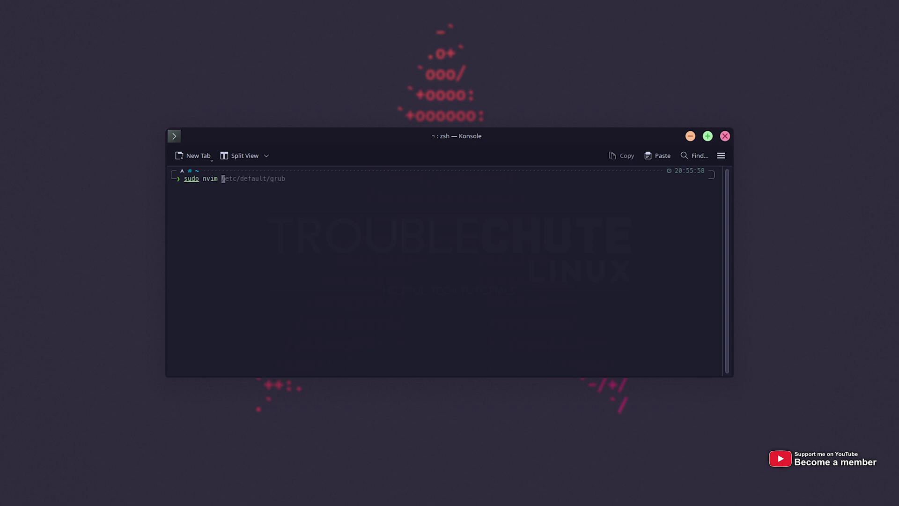
pyautogui.write('/etc/pacman.')
# Step: Complete the path to /etc/pacman.conf and open it in nvim
pyautogui.press('Tab')
pyautogui.write('.conf')
pyautogui.press('Return')
# Step: Find the [multilib] section and uncomment its header and Include line
pyautogui.press('/')
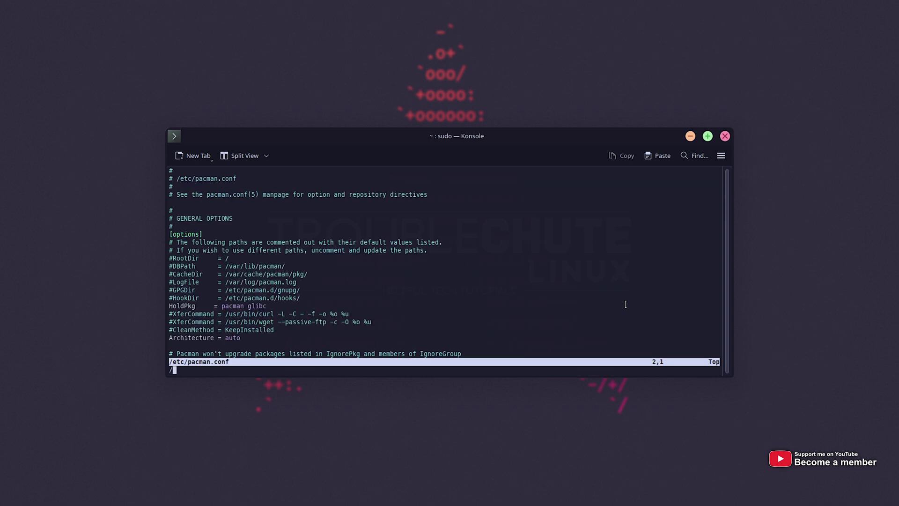
pyautogui.write('[mult')
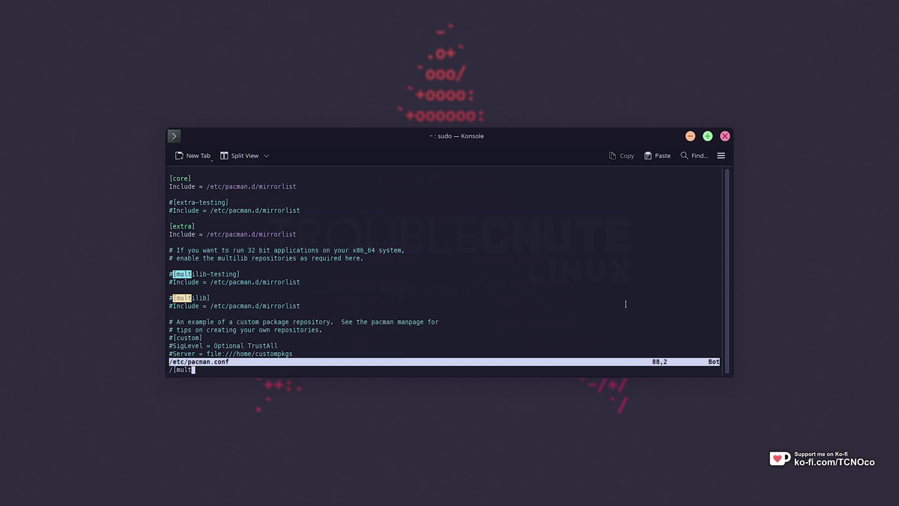
pyautogui.press('Return')
pyautogui.press('Down')
pyautogui.press('Down')
pyautogui.press('Down')
pyautogui.press('Down')
pyautogui.press('i')
pyautogui.press('Delete')
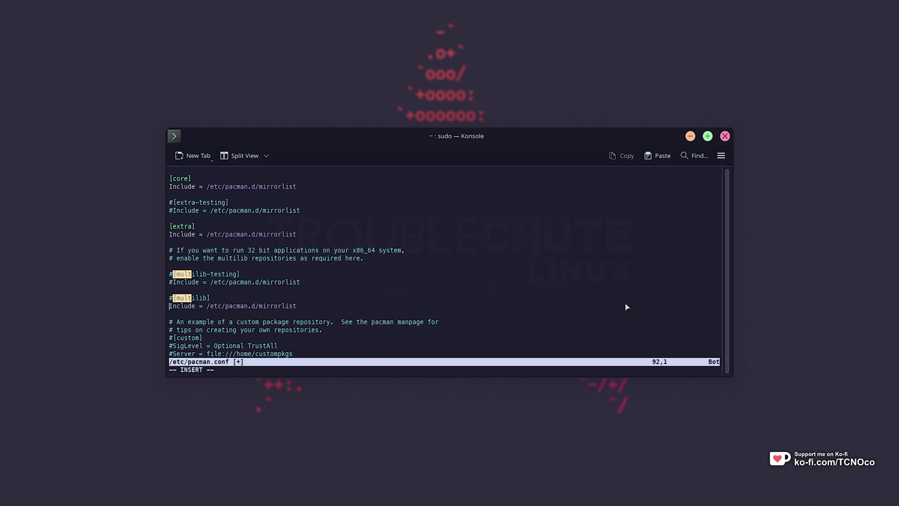
pyautogui.press('Delete')
pyautogui.press('Up')
pyautogui.press('Escape')
# Step: Save pacman.conf and run a full system update with sudo pacman -Syu
pyautogui.write(':wq')
pyautogui.press('Return')
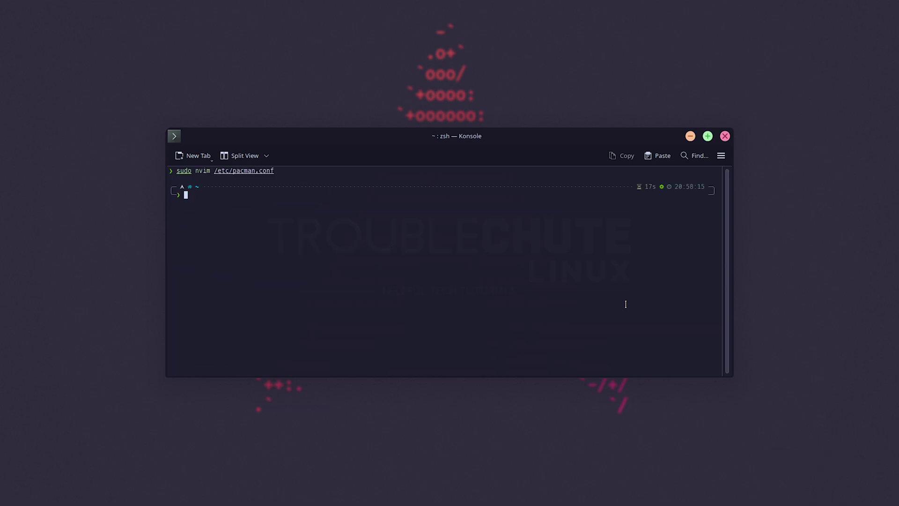
pyautogui.write('sudo pacman -Syu')
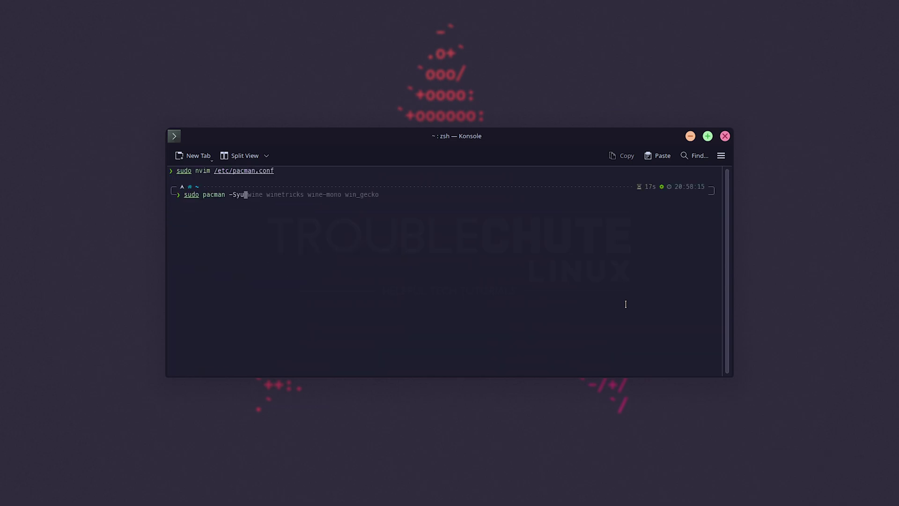
pyautogui.press('Return')
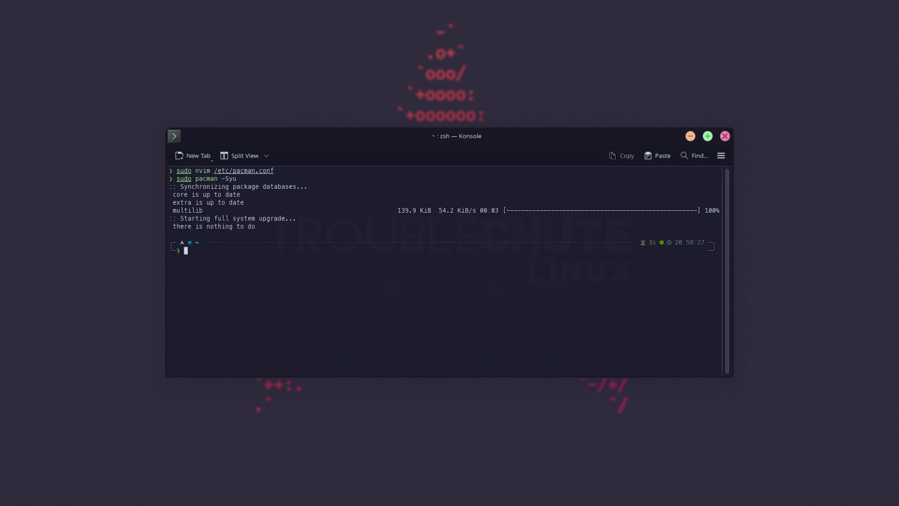
# Step: Install wine, winetricks, wine-mono and wine-gecko, confirming all 51 packages
pyautogui.write('sudo pacman -S wine win')
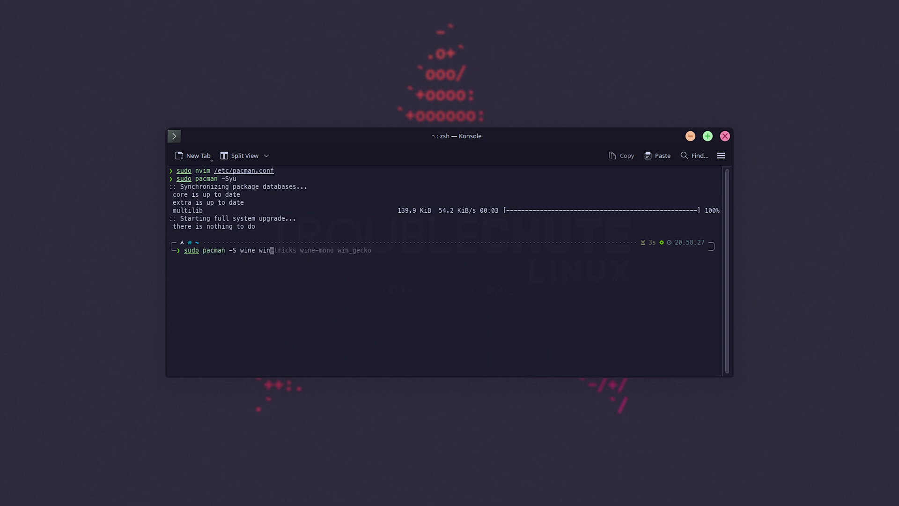
pyautogui.write('etricks wine-mono wine-gecko')
pyautogui.press('Return')
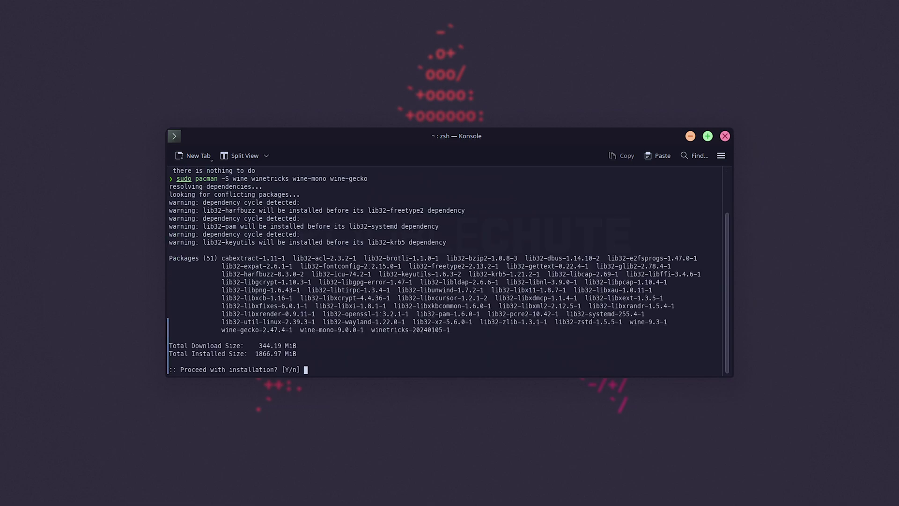
pyautogui.write('y')
pyautogui.press('Return')
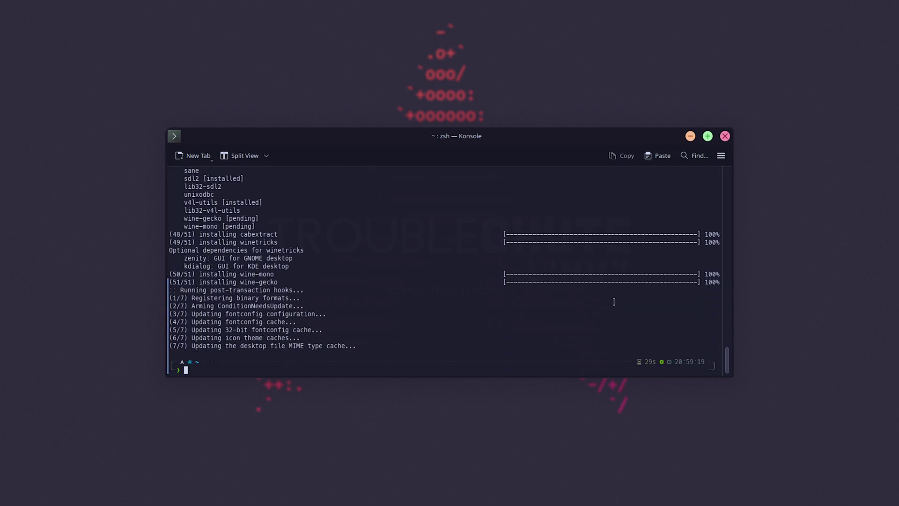
# Step: Clear the terminal and list the target/x86_64-pc-windows-gnu/release folder
pyautogui.write('clear')
pyautogui.press('Return')
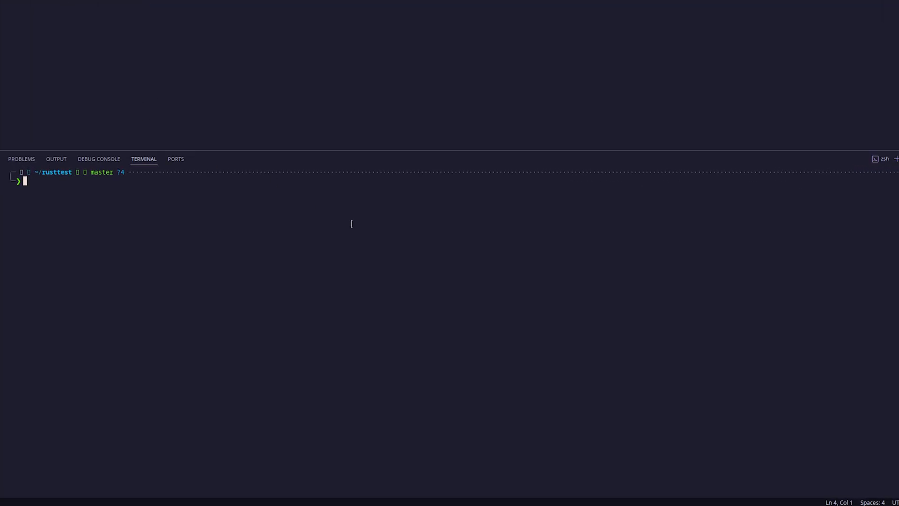
pyautogui.write('ls target/x86_64-pc-windows-gnu/release')
pyautogui.press('Return')
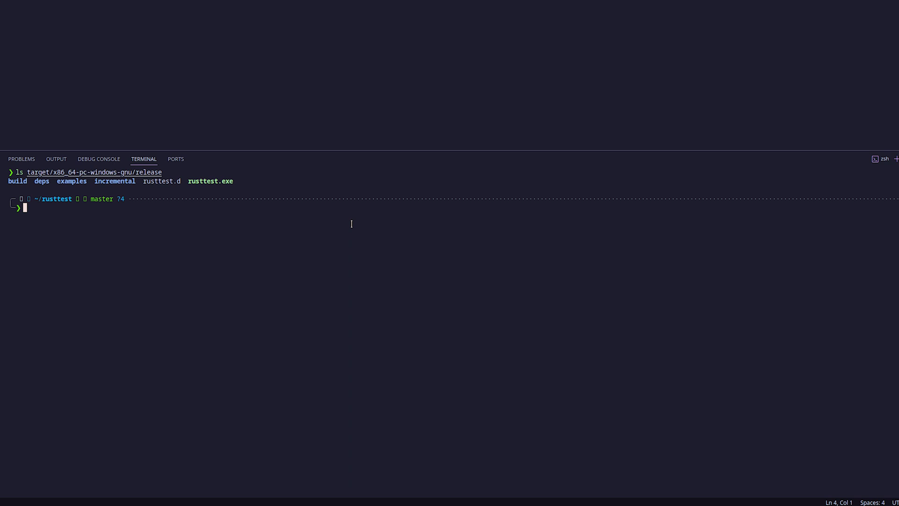
# Step: Run cargo test --target x86_64-pc-windows-gnu twice under Wine
pyautogui.write('cargo test --target "x86_64-pc-windows-gnu"')
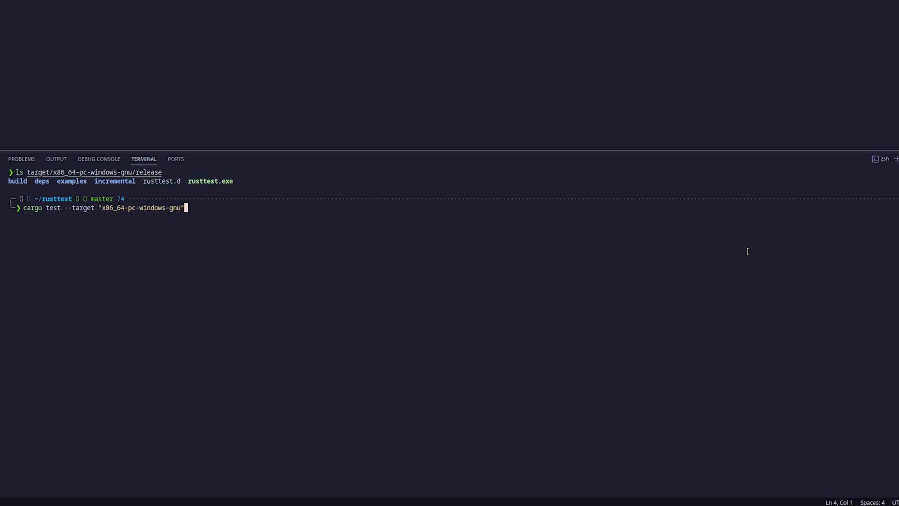
pyautogui.press('Return')
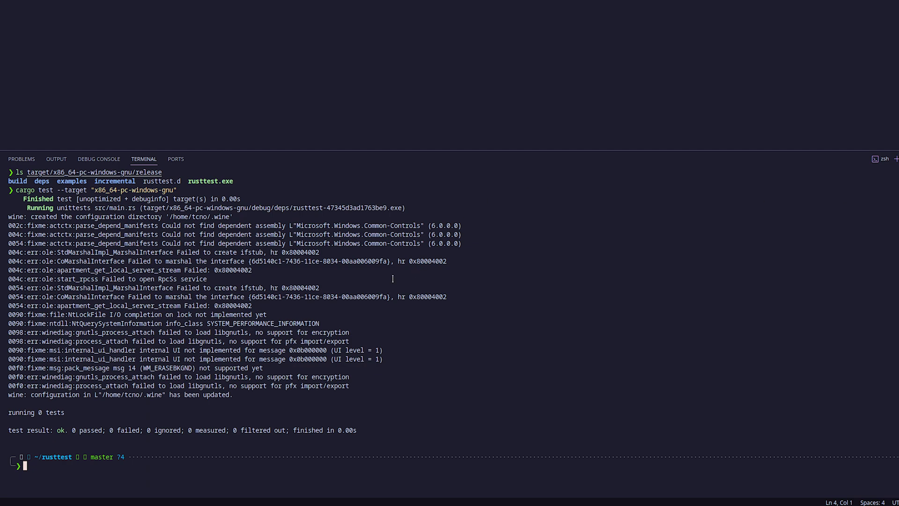
pyautogui.press('Up')
pyautogui.press('Return')
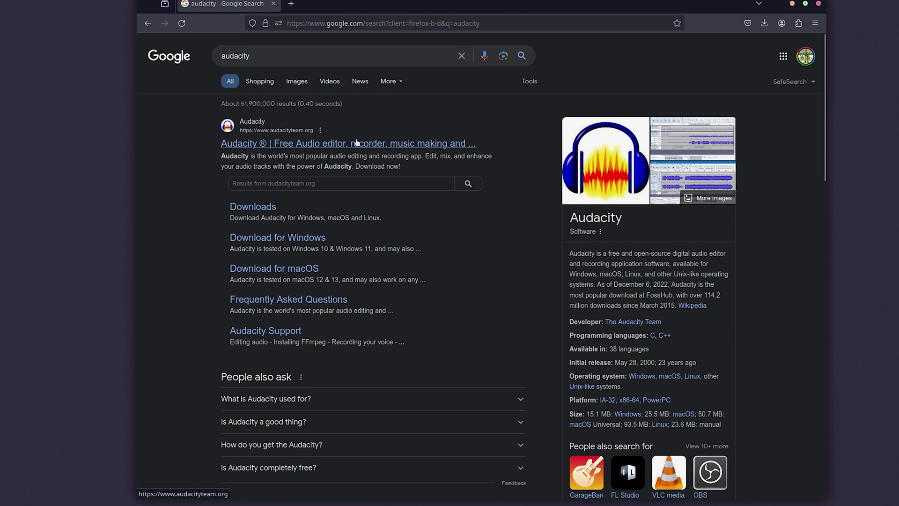
# Step: Download audacity-win-3.4.2-64bit.exe from audacityteam.org's Windows downloads and open it
pyautogui.click(357, 142)
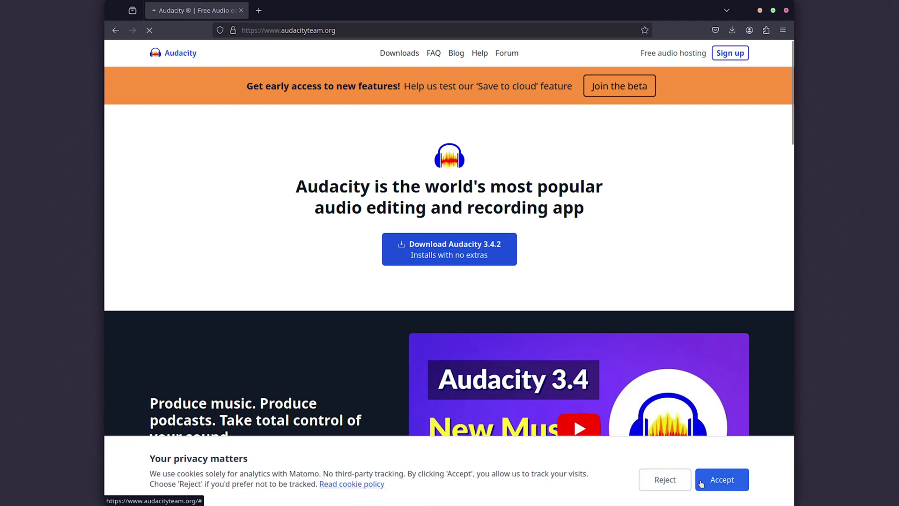
pyautogui.click(704, 481)
pyautogui.click(402, 57)
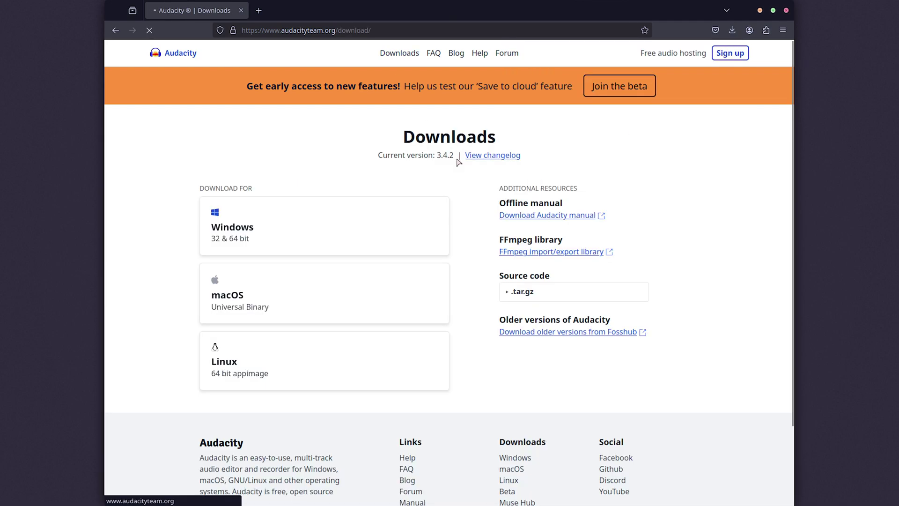
pyautogui.click(229, 229)
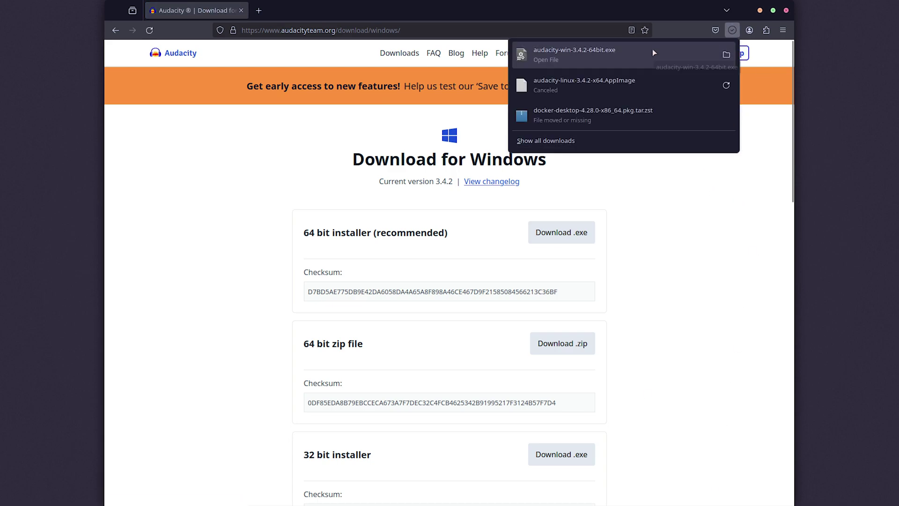
pyautogui.click(660, 63)
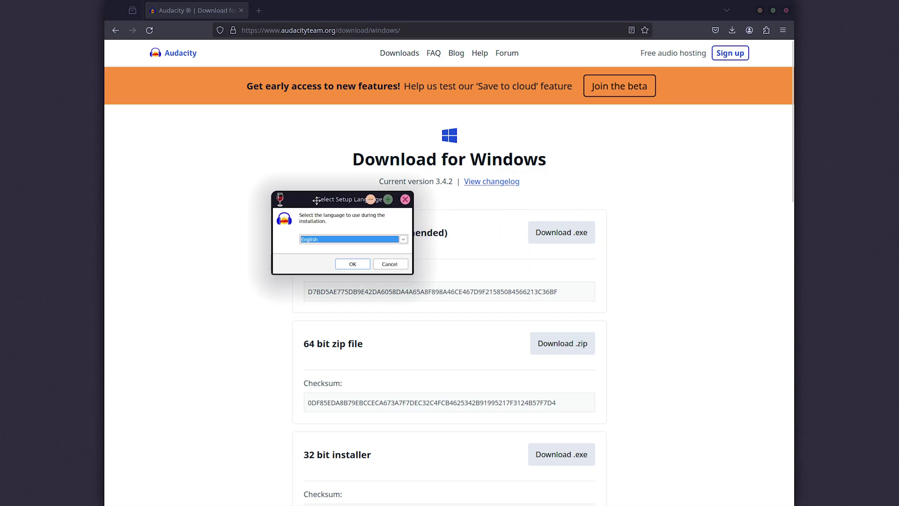
# Step: Run the Audacity setup in English through to starting the installation
pyautogui.click(758, 10)
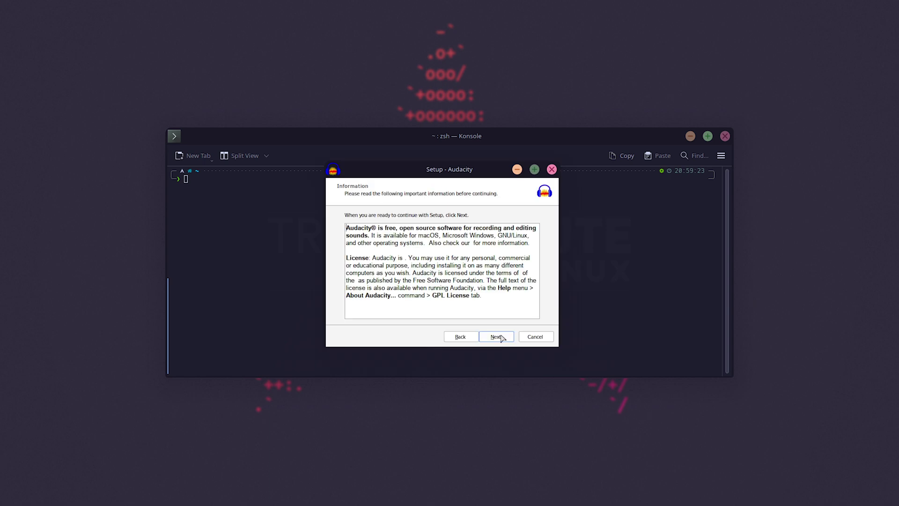
pyautogui.click(500, 336)
pyautogui.click(504, 337)
pyautogui.click(497, 337)
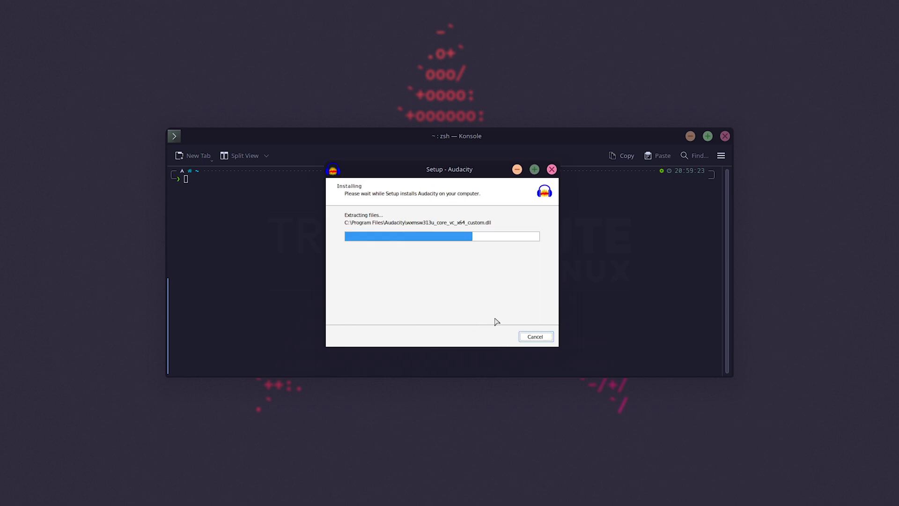
# Step: Finish the install and dismiss Audacity's update-checking and welcome notices
pyautogui.click(496, 337)
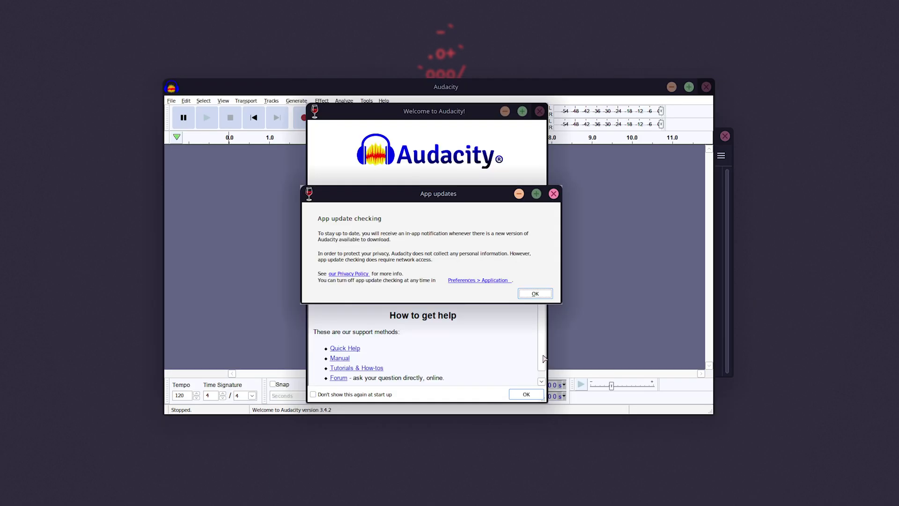
pyautogui.click(534, 294)
pyautogui.click(525, 393)
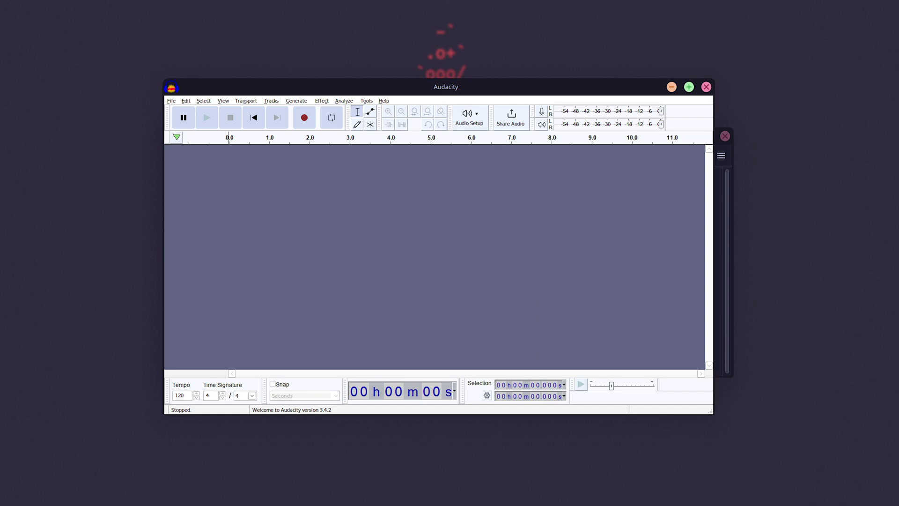
# Step: Close Audacity, run wine winecfg and check the Windows 10 version list
pyautogui.hotkey('ctrl', 'q')
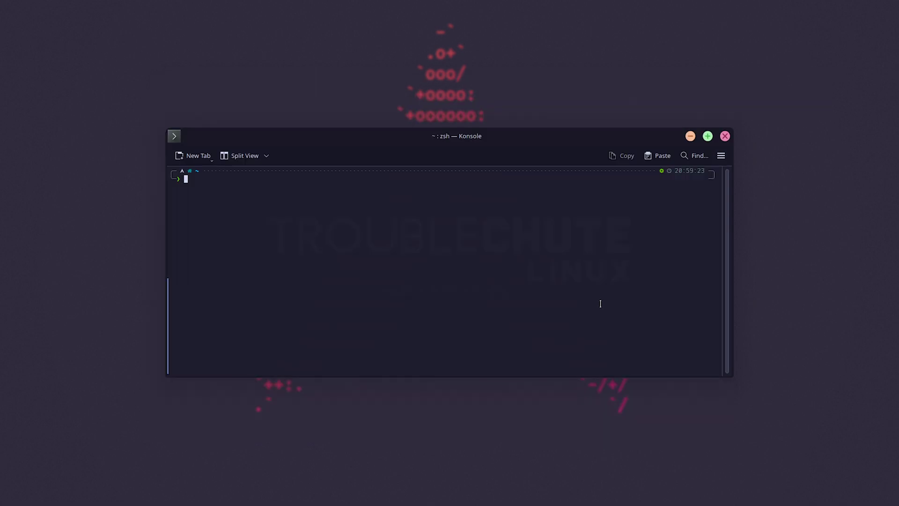
pyautogui.write('wine winecfg')
pyautogui.press('Return')
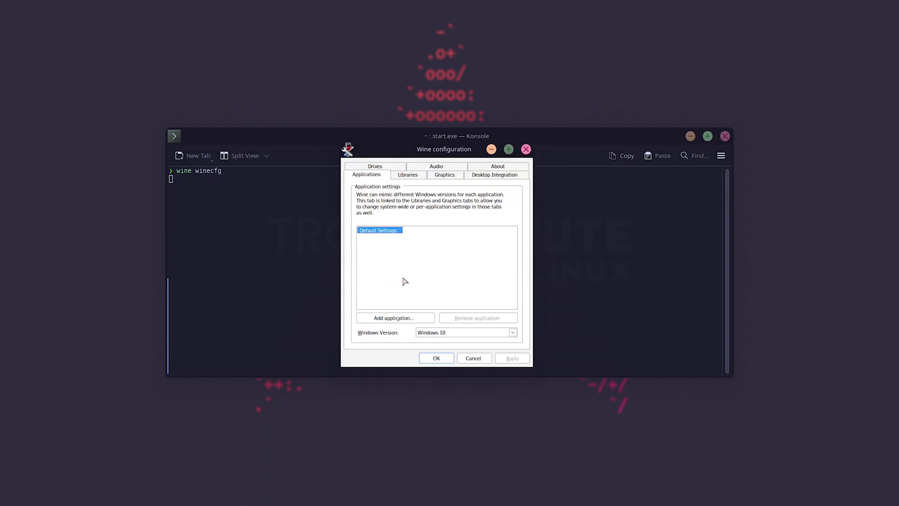
pyautogui.click(445, 333)
pyautogui.click(435, 347)
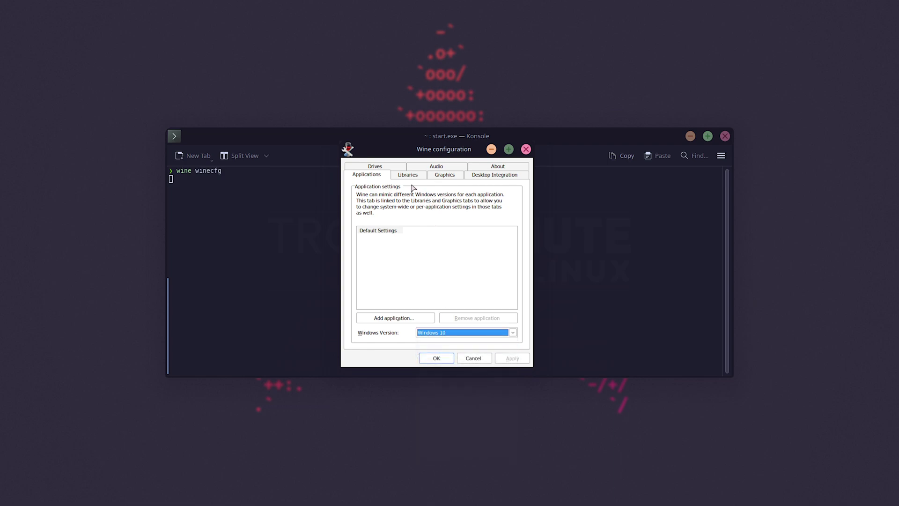
# Step: Browse the Libraries, Graphics, Desktop Integration, Drives, Audio and About pages
pyautogui.click(407, 175)
pyautogui.click(445, 174)
pyautogui.click(473, 175)
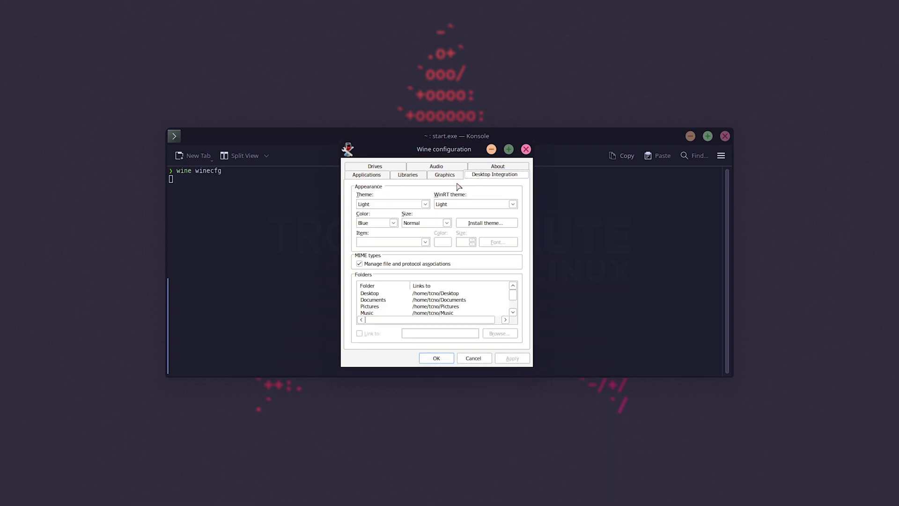
pyautogui.click(375, 168)
pyautogui.click(435, 175)
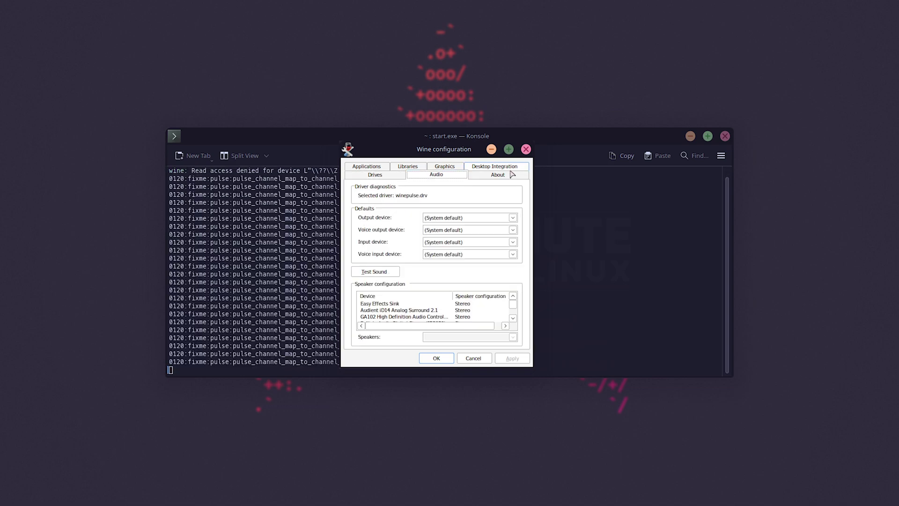
pyautogui.click(498, 175)
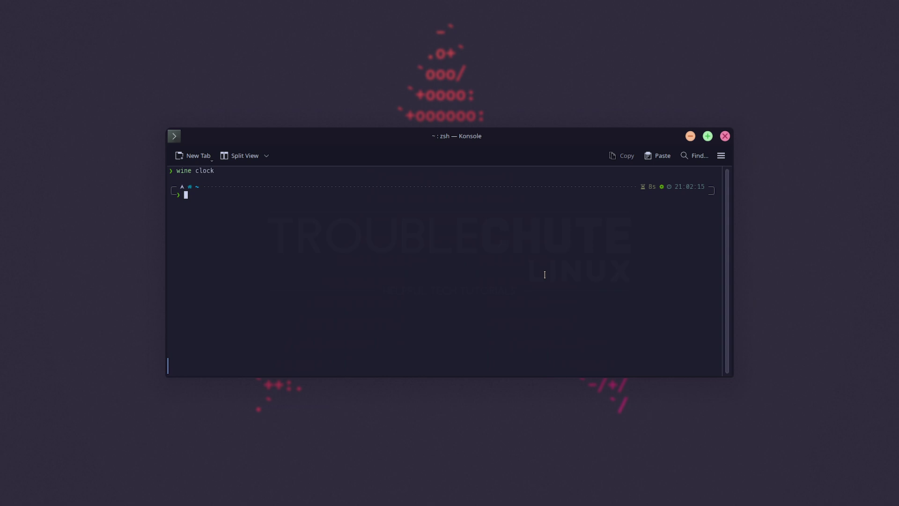
# Step: Install samba, gnutls and lib32-gnutls with pacman --needed, then clear the terminal
pyautogui.write('sudo ')
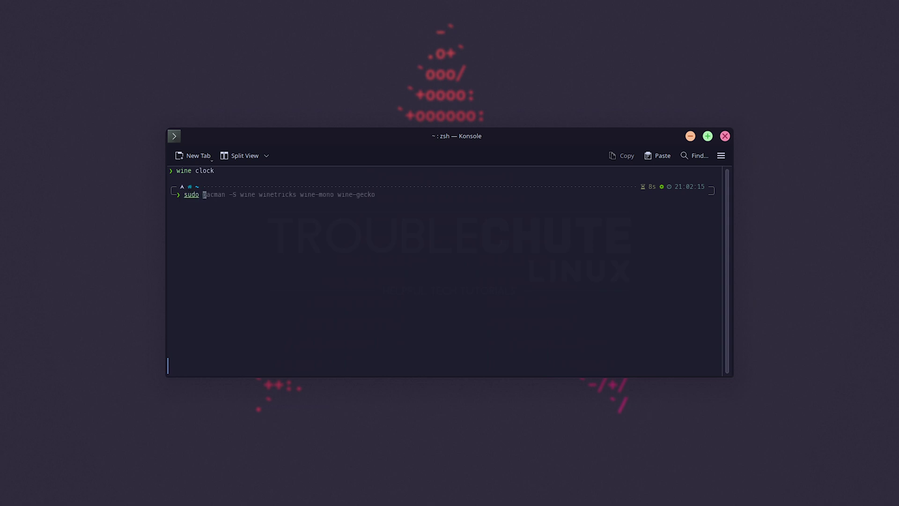
pyautogui.write('pacman -S --needed ')
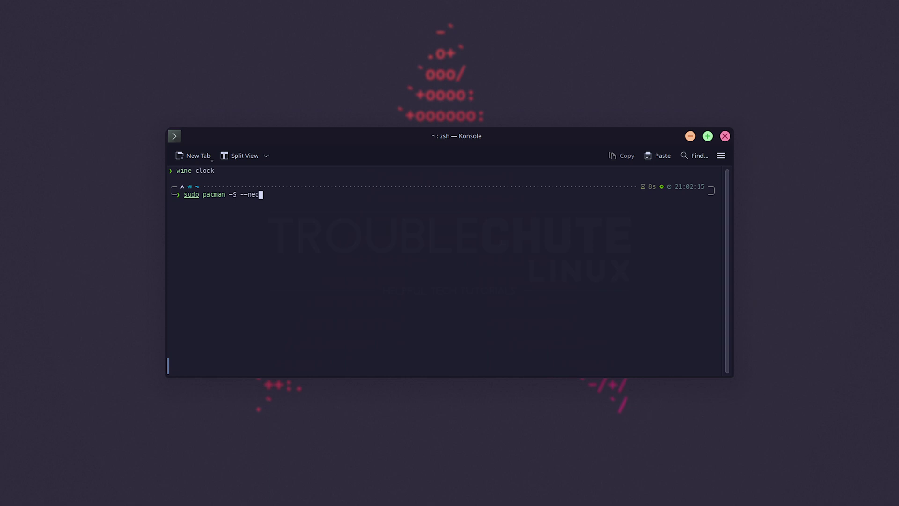
pyautogui.write('samba gnutls lib32-gnutls')
pyautogui.press('Return')
pyautogui.write('y')
pyautogui.press('Return')
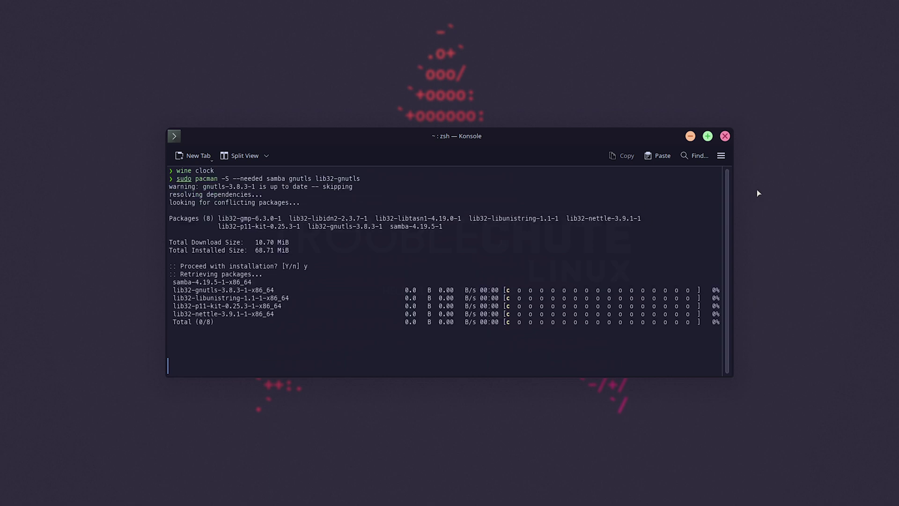
pyautogui.write('clear')
pyautogui.press('Return')
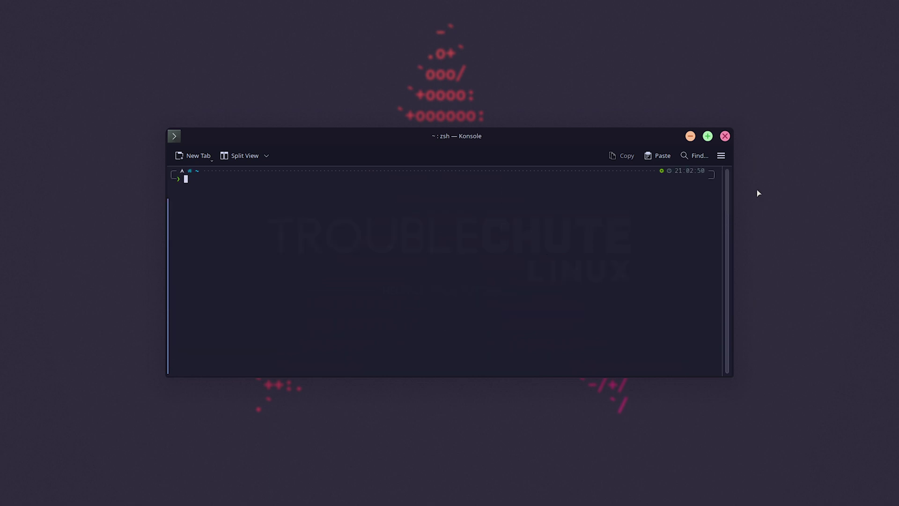
# Step: Launch wine iexplore, check the WineHQ home page loads, then close it
pyautogui.write('wine iexplore')
pyautogui.press('Return')
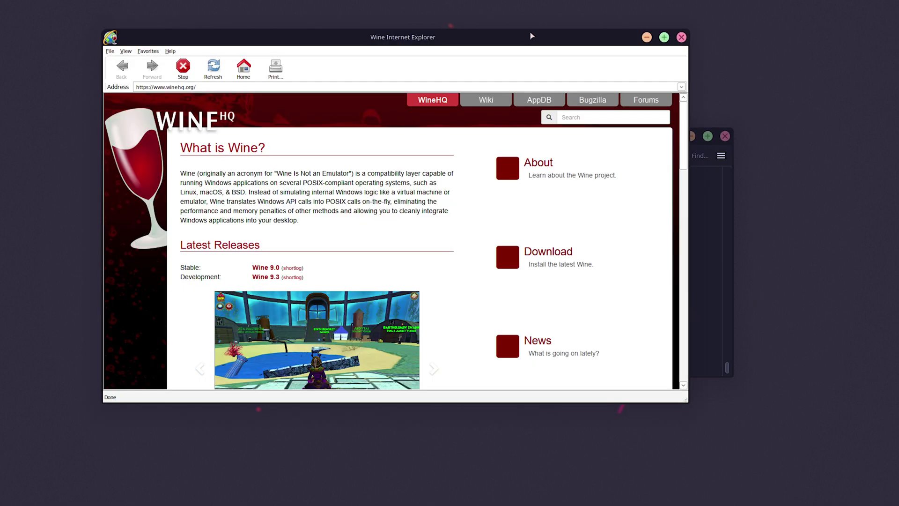
pyautogui.moveTo(532, 36); pyautogui.dragTo(582, 68)
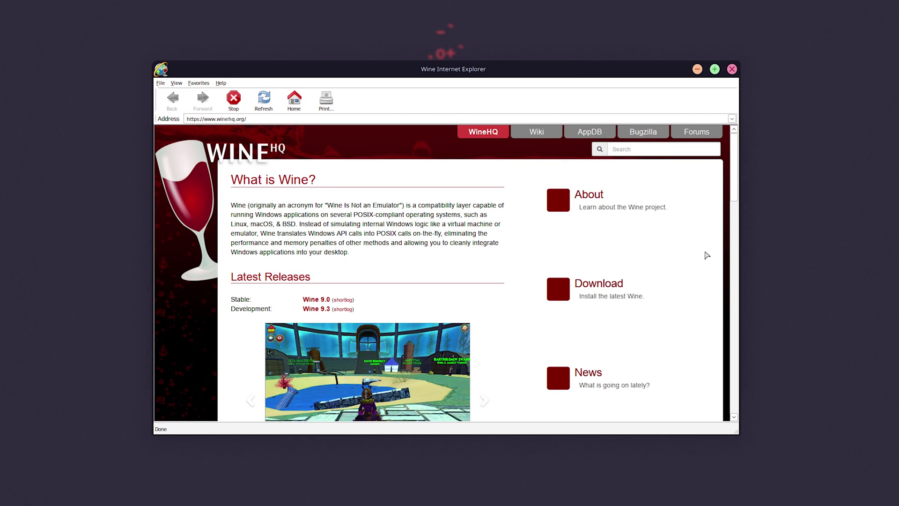
pyautogui.scroll(-2, 695, 249)
pyautogui.scroll(2, 694, 240)
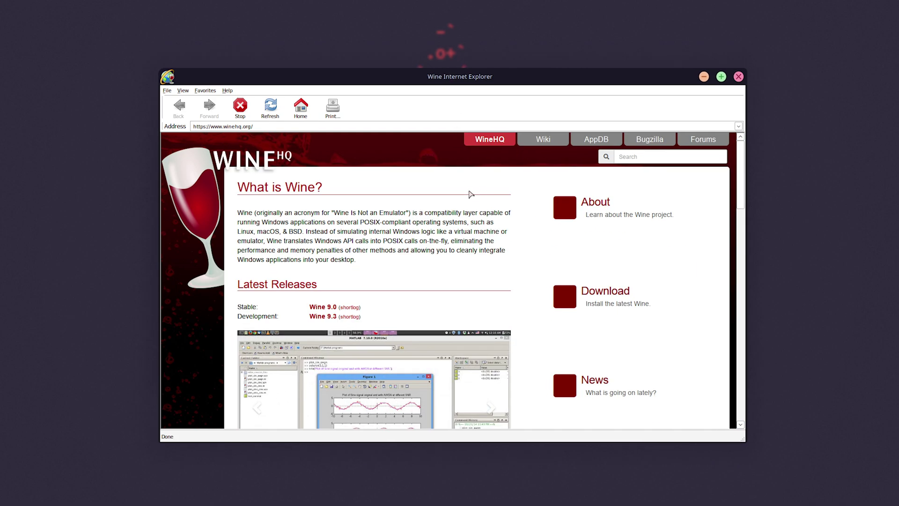
pyautogui.click(739, 77)
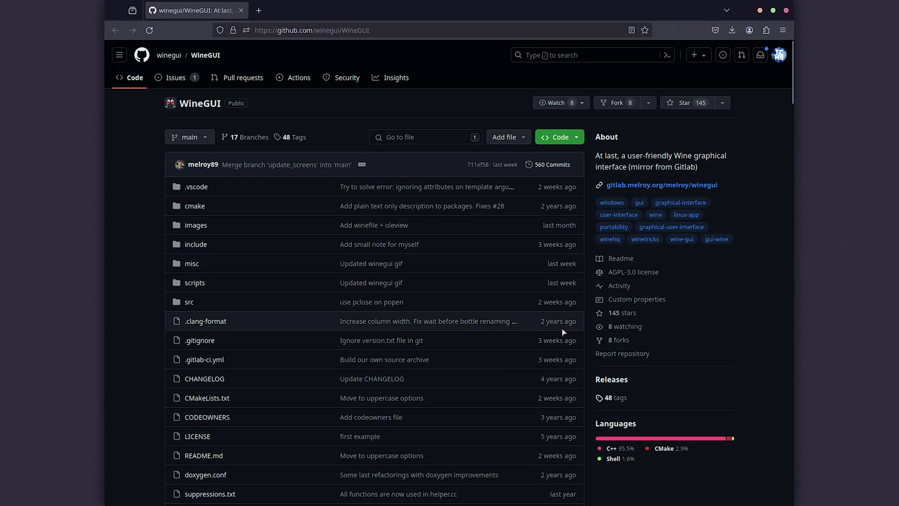
# Step: Scroll through the build requirements in WineGUI's GitHub README
pyautogui.scroll(-15, 554, 328)
pyautogui.scroll(-12, 552, 338)
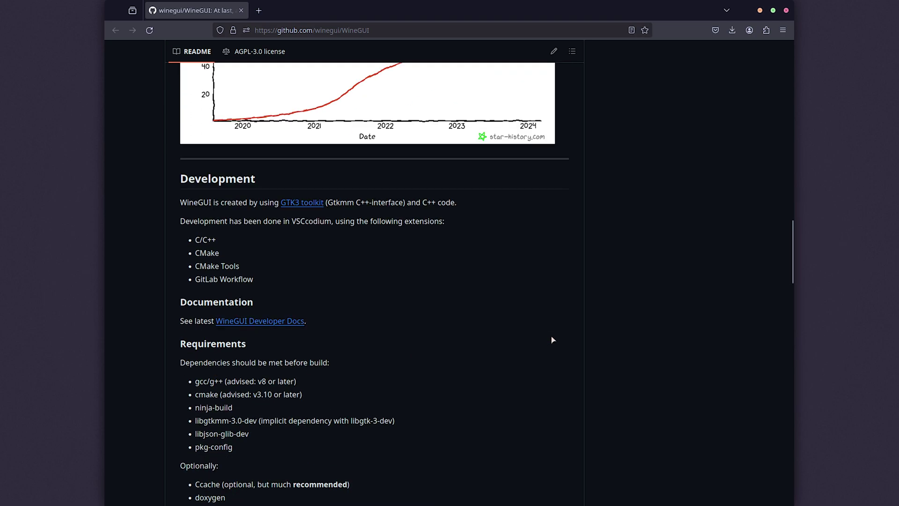
pyautogui.scroll(-15, 552, 340)
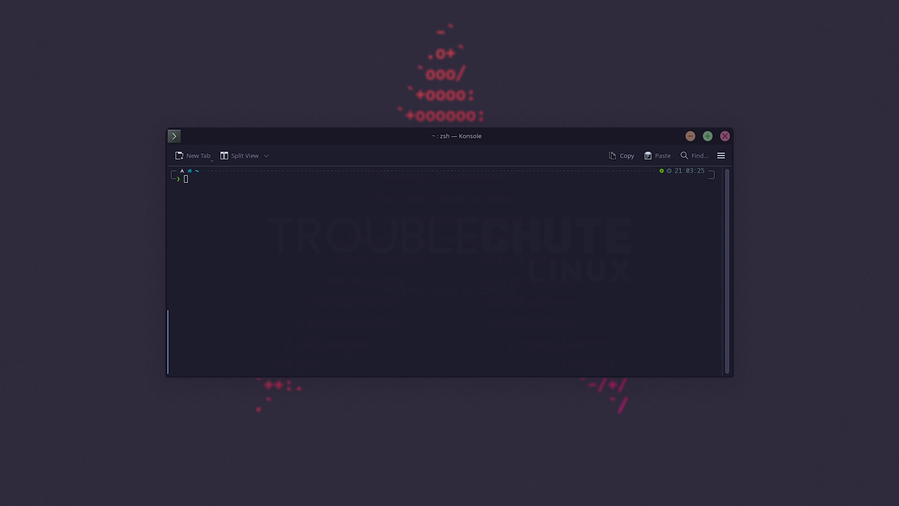
# Step: Sync the package databases with yay and search the AUR for winegui
pyautogui.click(352, 227)
pyautogui.write('yay')
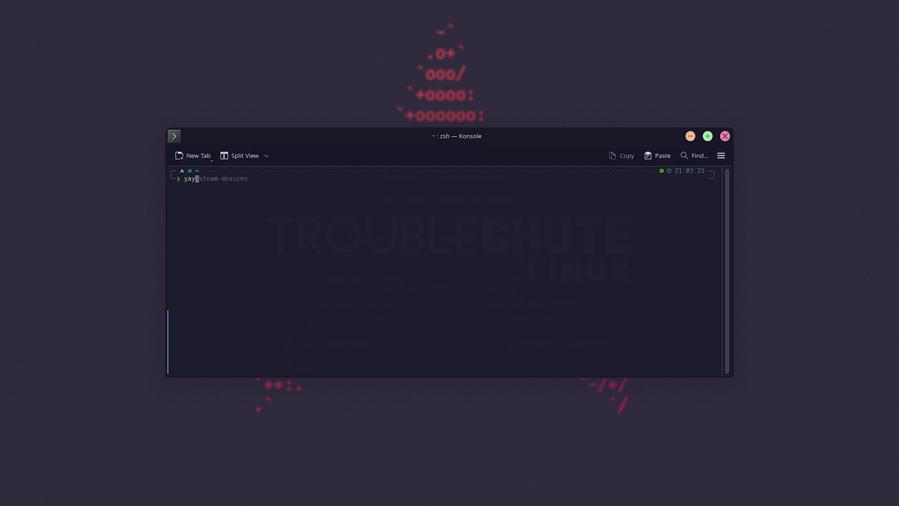
pyautogui.press('Return')
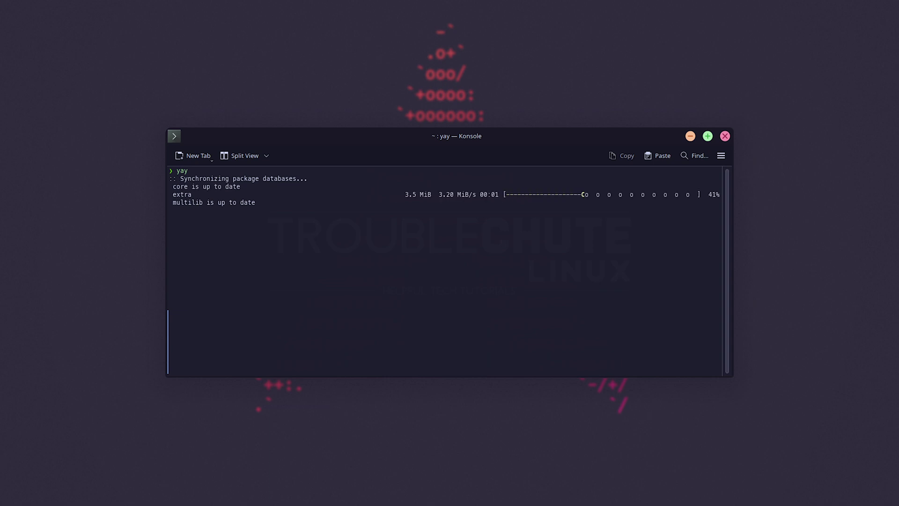
pyautogui.write('yay winegui')
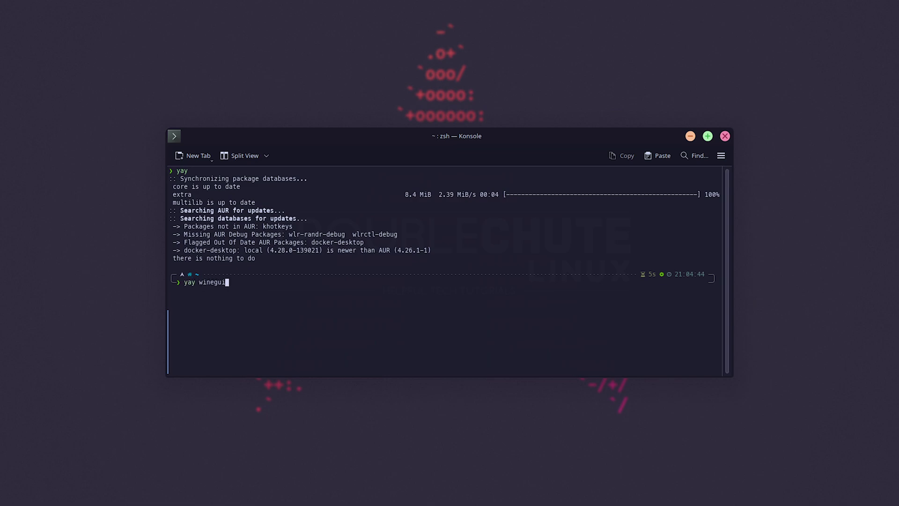
pyautogui.press('Return')
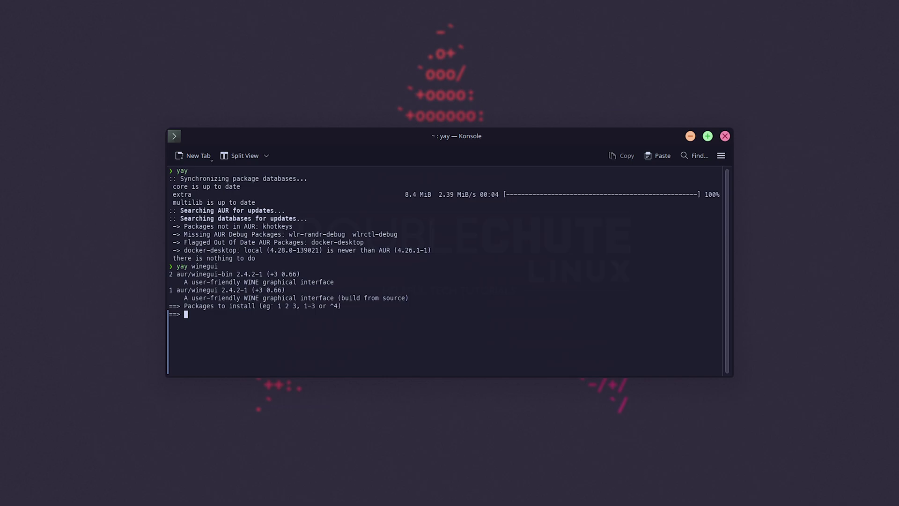
# Step: Build and install winegui option 1 with defaults, confirm with y, then clear the terminal
pyautogui.write('1')
pyautogui.press('Return')
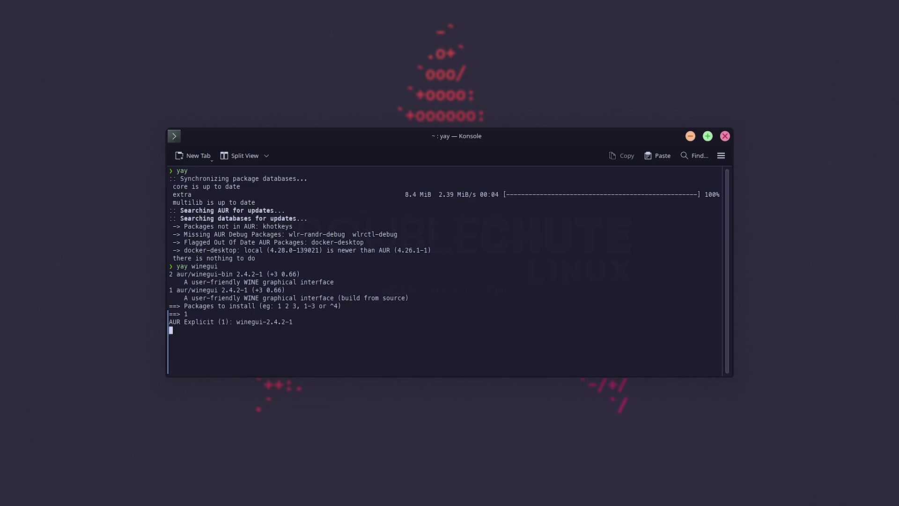
pyautogui.press('Return')
pyautogui.press('Return')
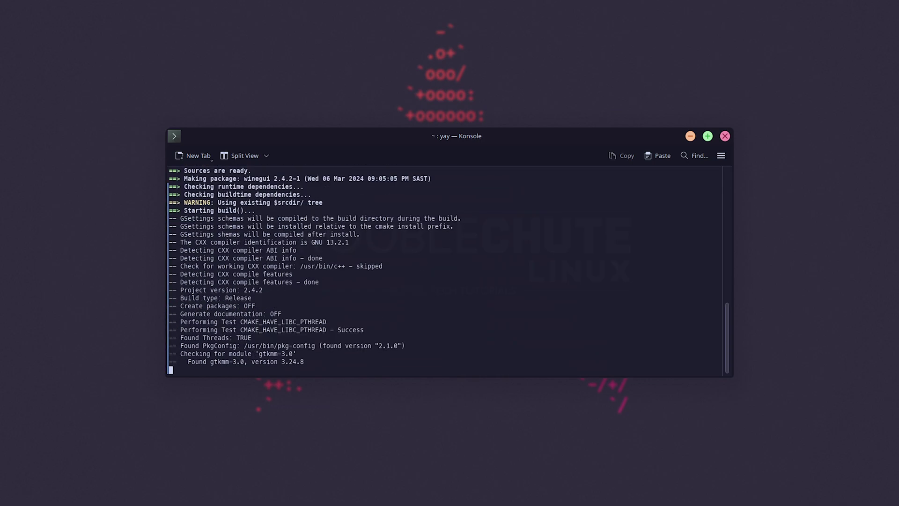
pyautogui.write('y')
pyautogui.press('Return')
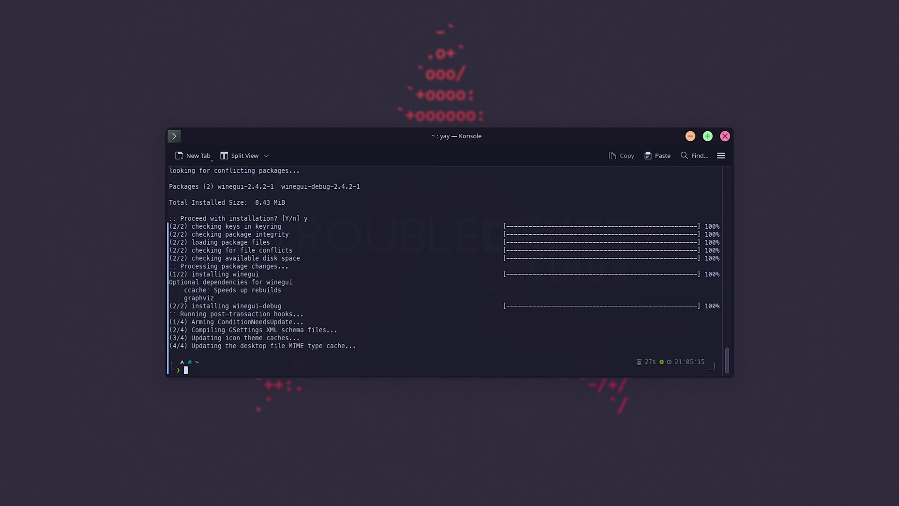
pyautogui.write('clear')
pyautogui.press('Return')
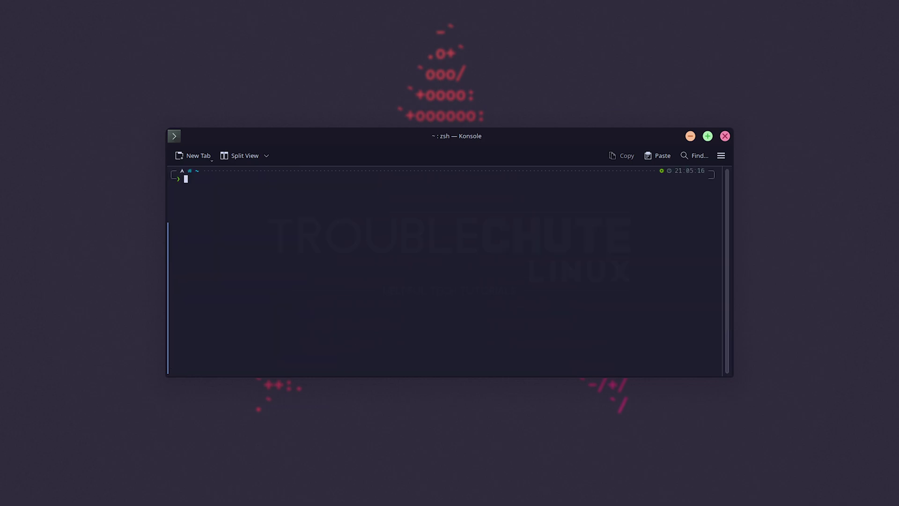
# Step: Launch WineGUI from the application launcher
pyautogui.hotkey('alt', 'space')
pyautogui.write('wine')
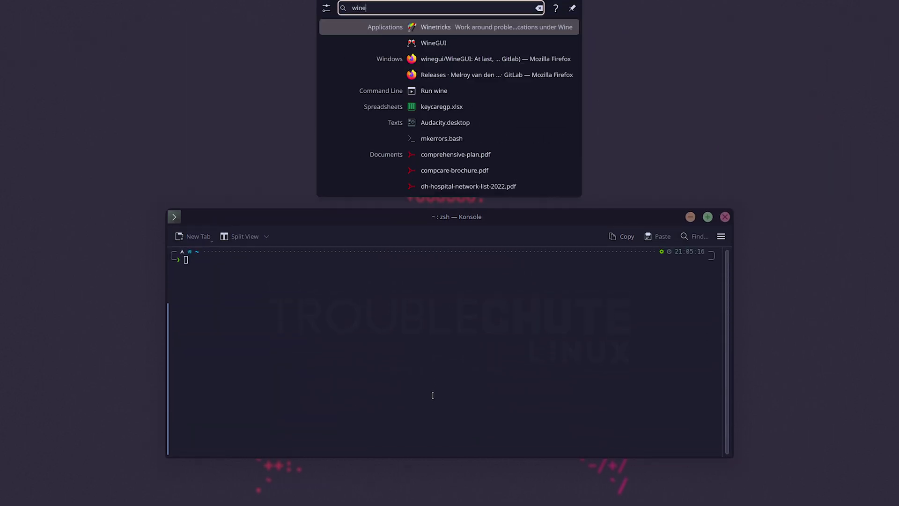
pyautogui.press('Return')
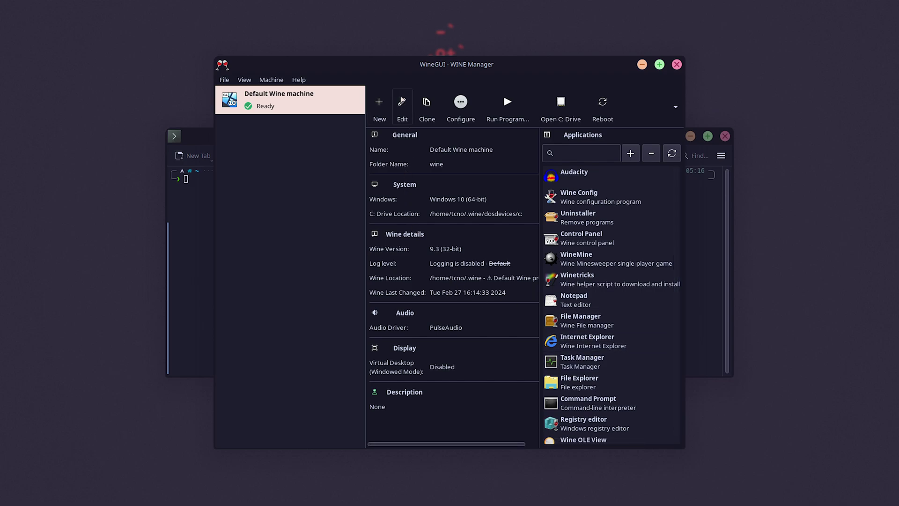
# Step: For the Default machine, keep Windows 10 (64-bit) and PulseAudio, enable the 1024x768 virtual desktop, and save
pyautogui.click(402, 108)
pyautogui.click(421, 215)
pyautogui.click(390, 226)
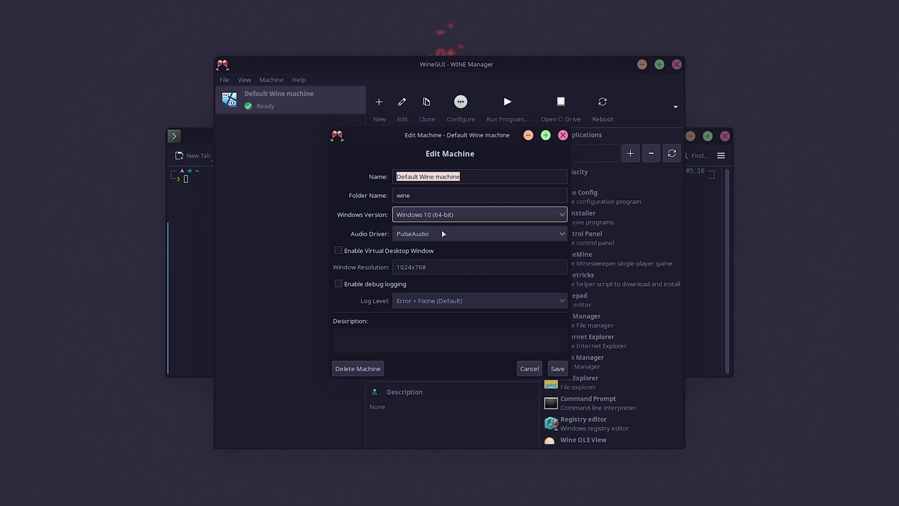
pyautogui.click(396, 233)
pyautogui.click(373, 228)
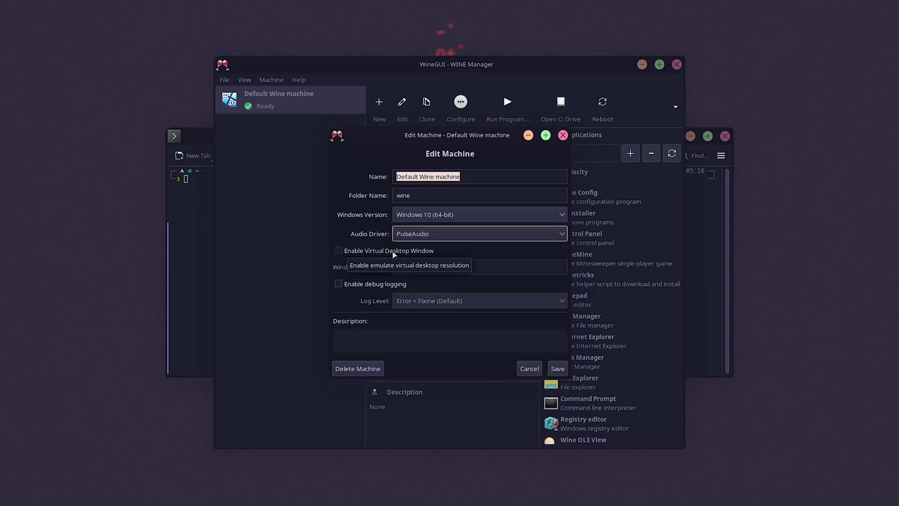
pyautogui.click(396, 251)
pyautogui.click(557, 368)
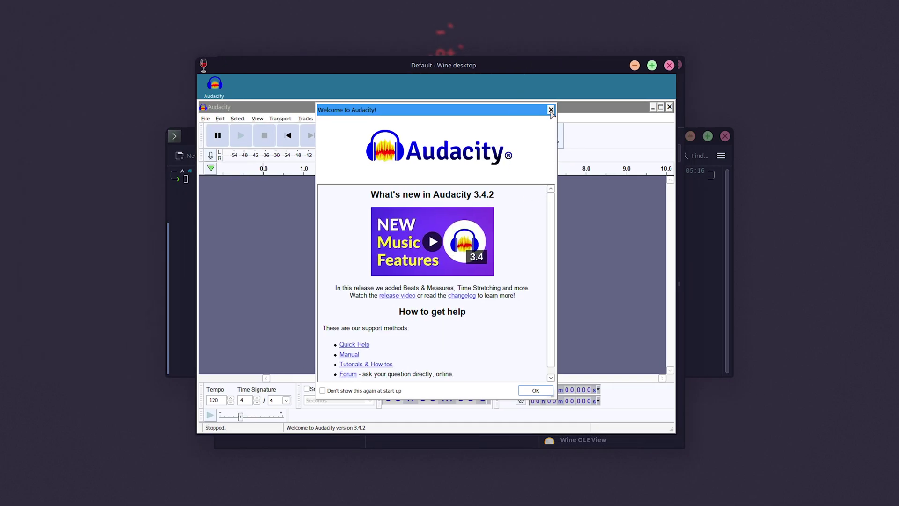
# Step: Dismiss the Audacity welcome screen, relaunch Audacity, dismiss it again, and minimize Audacity
pyautogui.click(550, 110)
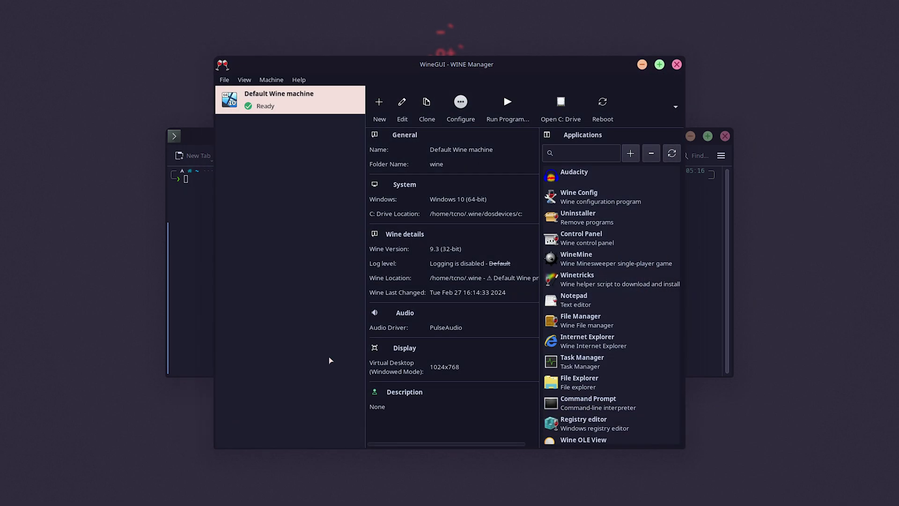
pyautogui.doubleClick(568, 174)
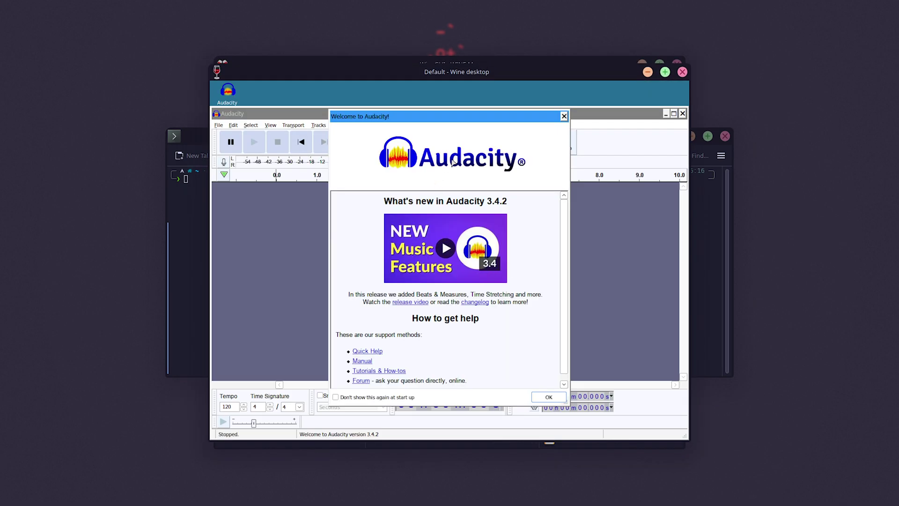
pyautogui.click(562, 116)
pyautogui.click(666, 114)
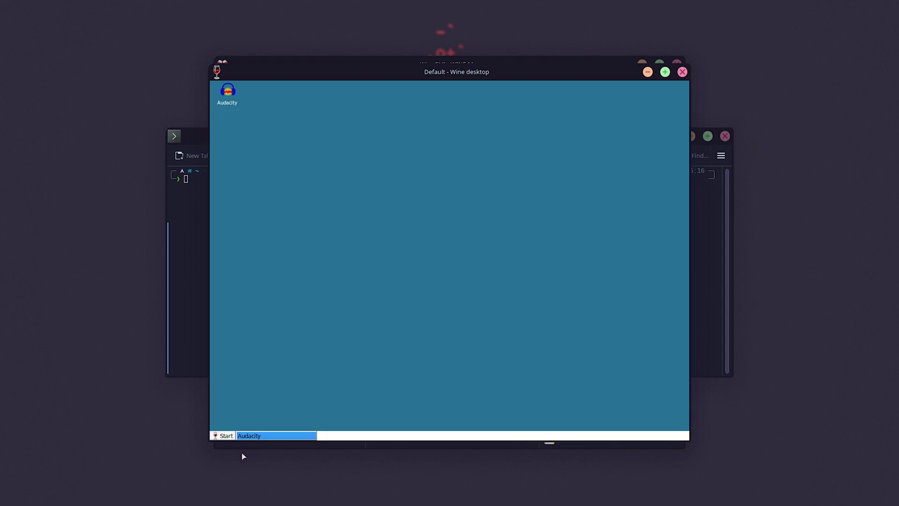
# Step: Open Run from the Wine start menu, then close the Wine virtual desktop
pyautogui.click(224, 436)
pyautogui.click(245, 410)
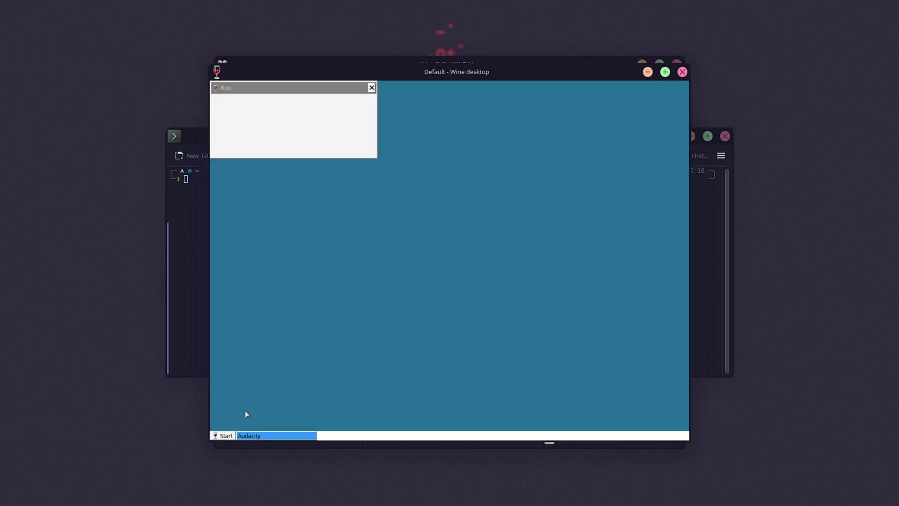
pyautogui.click(225, 436)
pyautogui.click(645, 155)
pyautogui.click(687, 69)
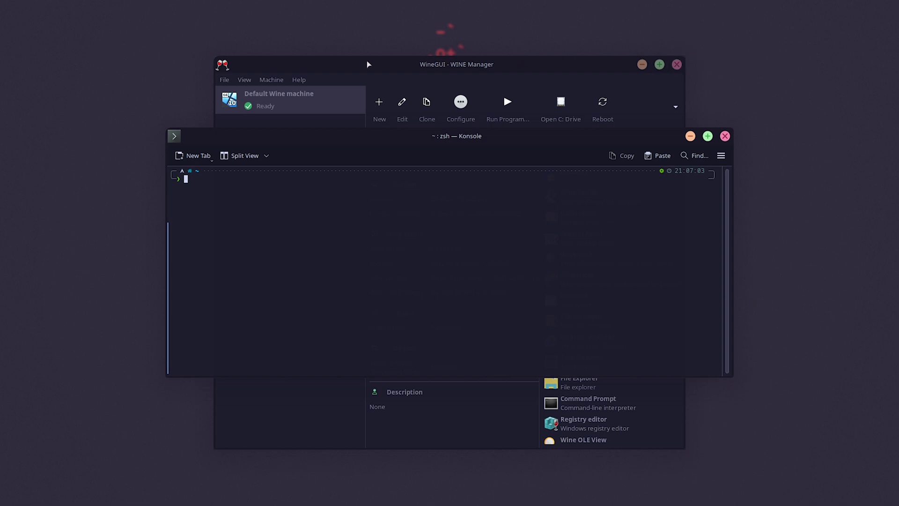
# Step: Run 'wine appwiz.cpl' to show add/remove programs, then close that window
pyautogui.write('wine appwiz.cpl')
pyautogui.press('Return')
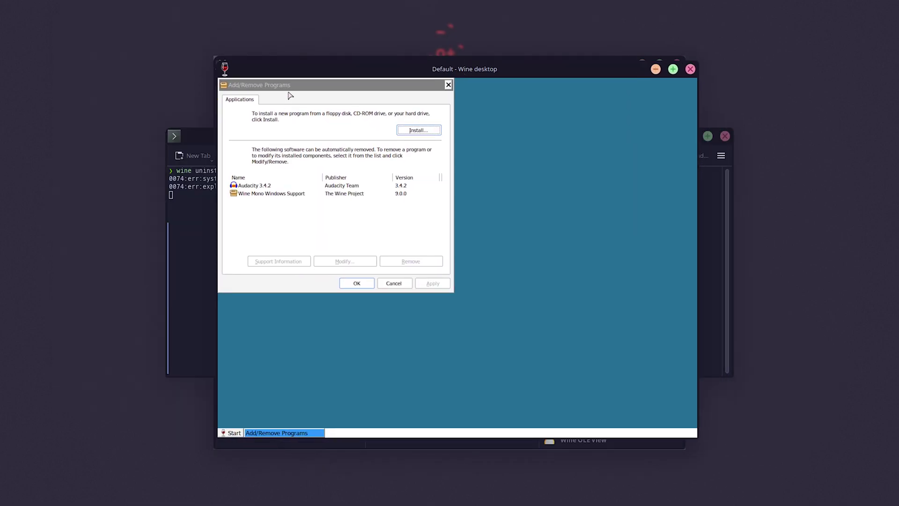
pyautogui.click(636, 114)
# Step: Turn off the virtual desktop for WineGUI's Default machine and save
pyautogui.click(503, 91)
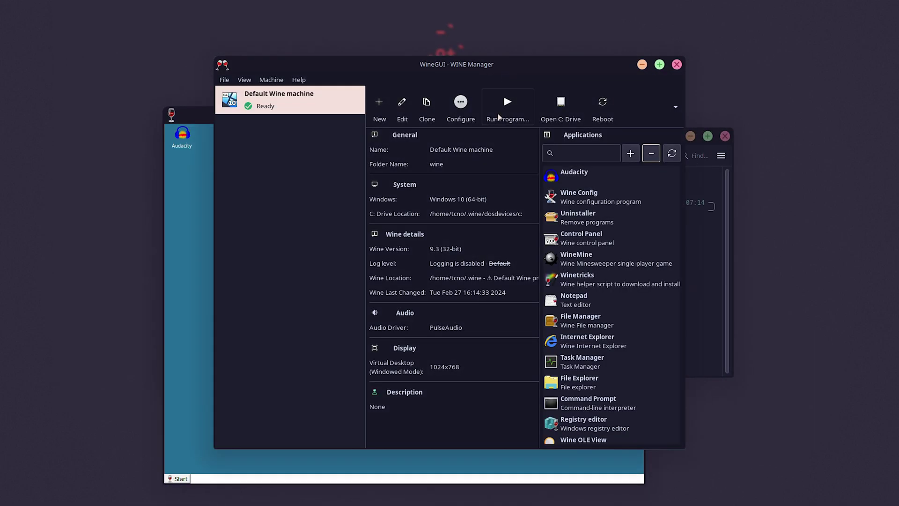
pyautogui.click(401, 105)
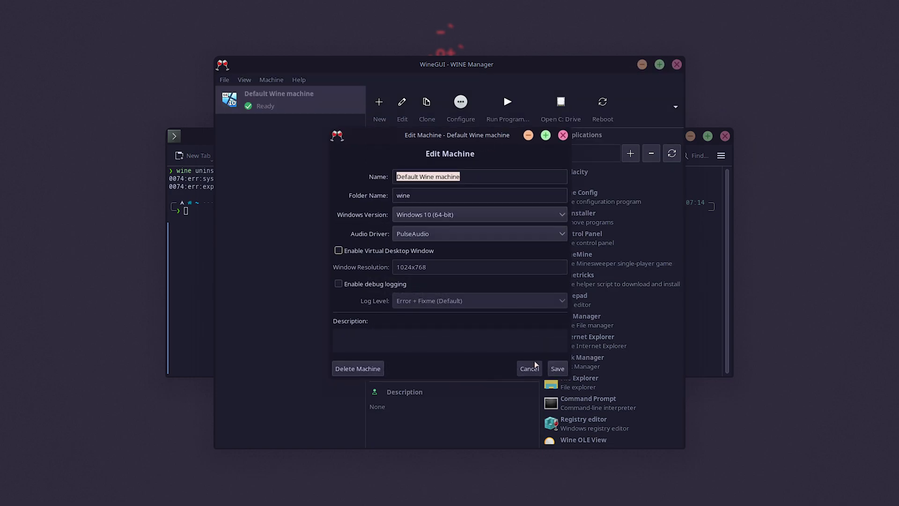
pyautogui.click(556, 369)
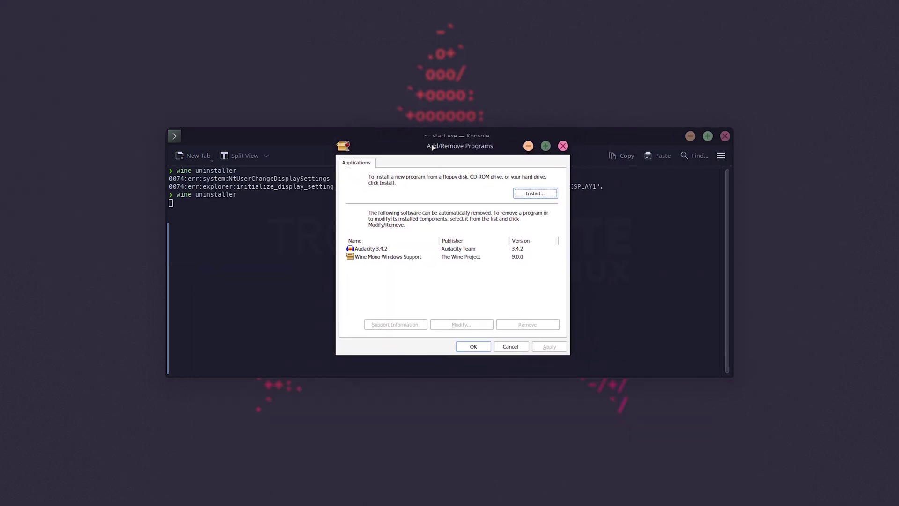
# Step: Uninstall Audacity 3.4.2 completely and dismiss the finished message
pyautogui.click(452, 249)
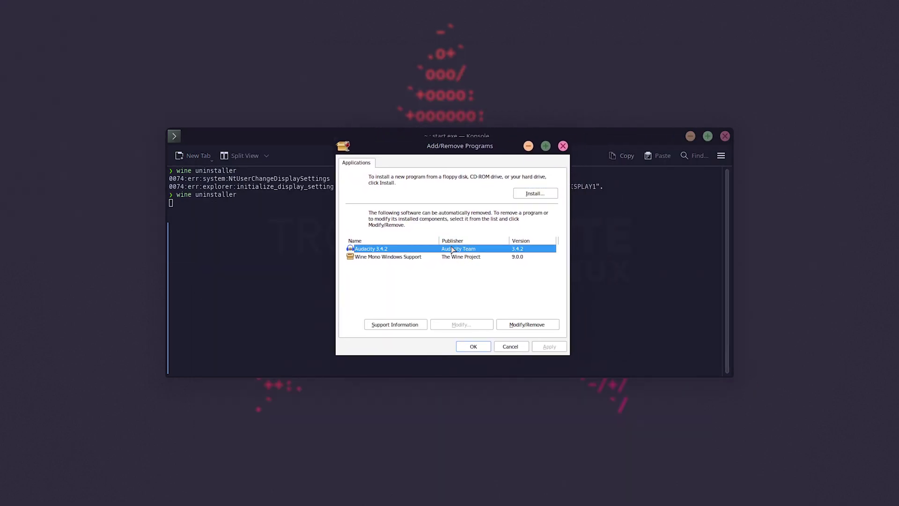
pyautogui.click(500, 323)
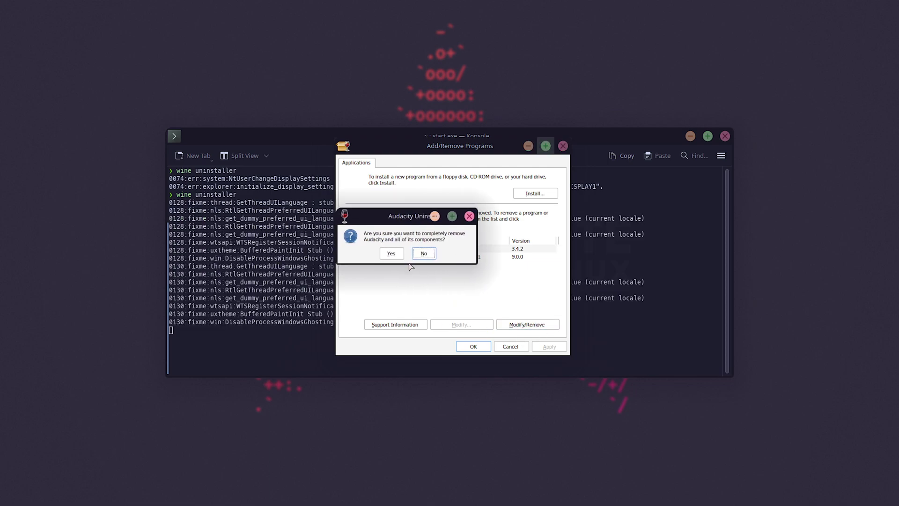
pyautogui.click(391, 254)
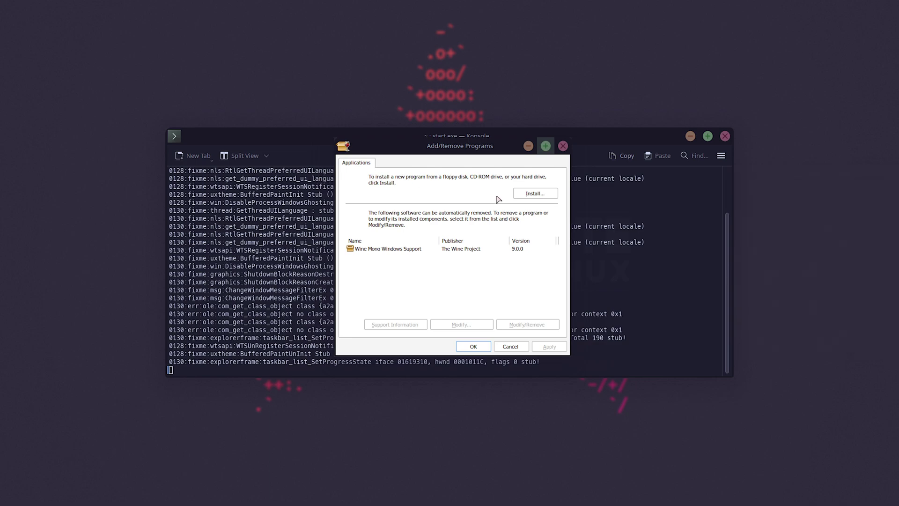
pyautogui.click(459, 260)
# Step: Close the add/remove programs window, clear the terminal, and run neofetch
pyautogui.click(473, 346)
pyautogui.write('c')
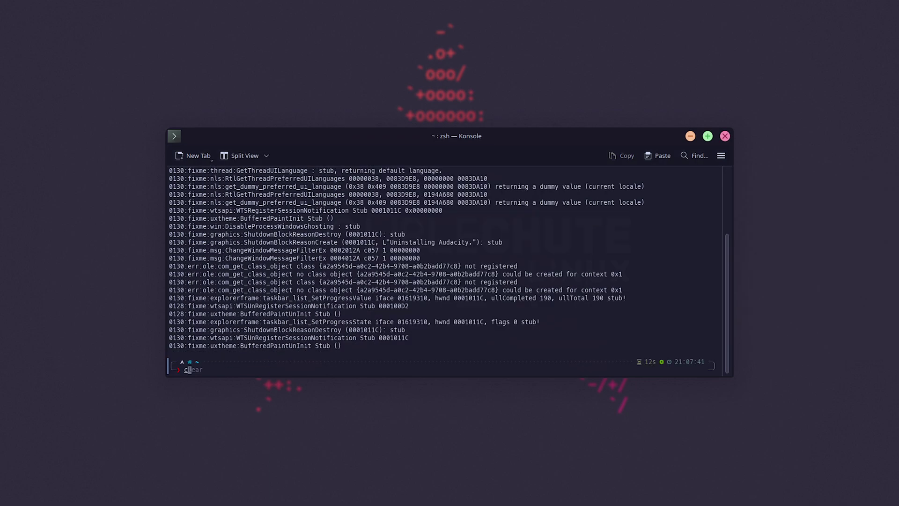
pyautogui.write('lear')
pyautogui.press('Return')
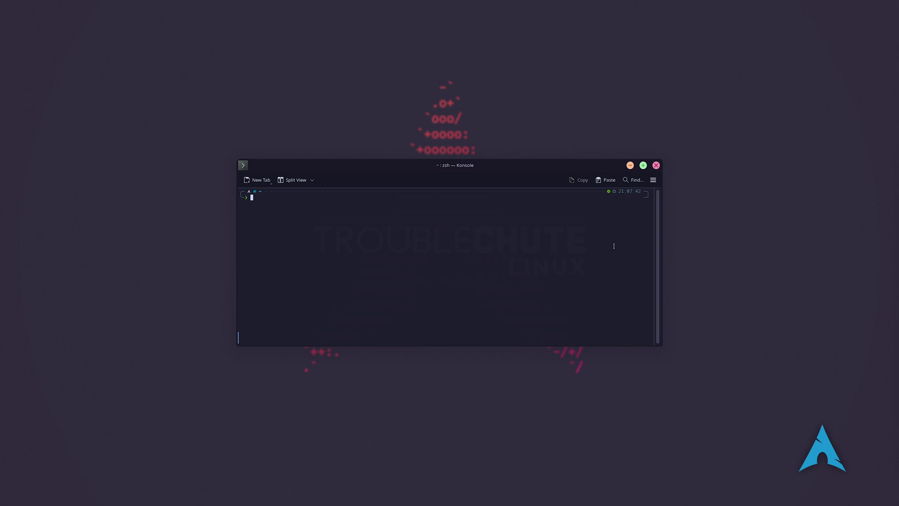
pyautogui.write('neofetch')
pyautogui.press('Return')
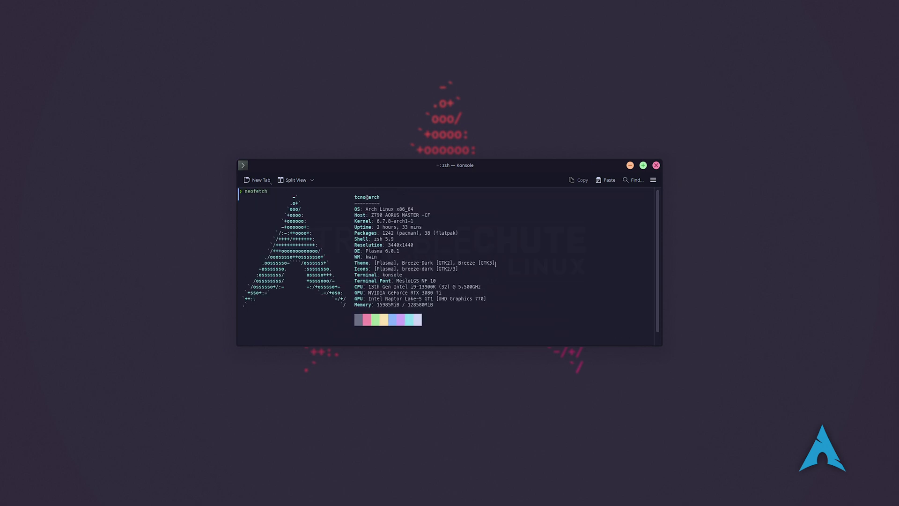